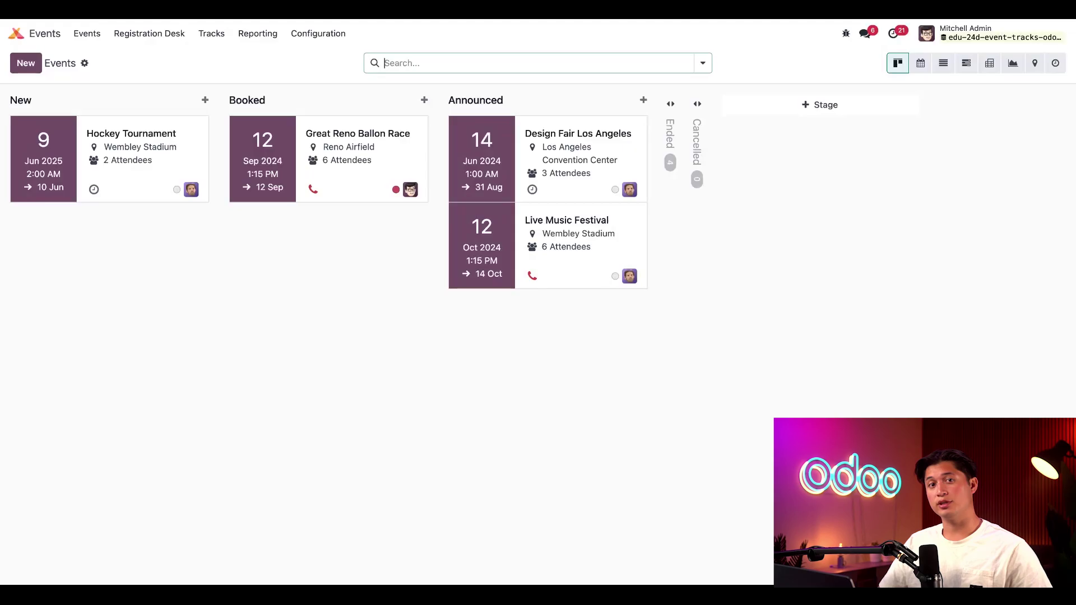
Step: In Events settings, verify Schedule & Tracks, Live Broadcast, Event Gamification and Tickets are enabled
left_click(335, 36)
left_click(335, 58)
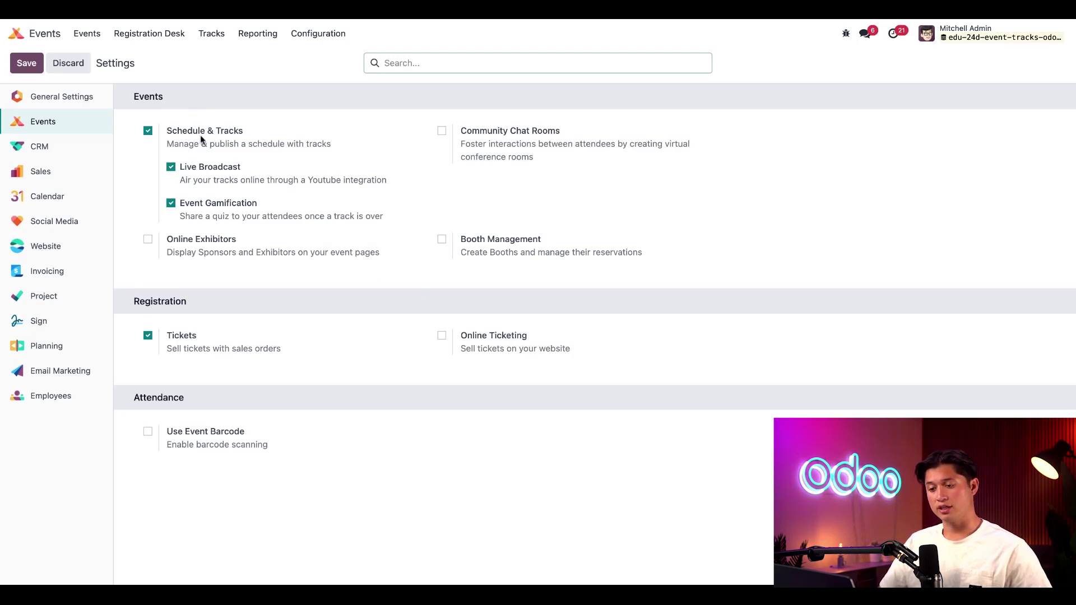
mouse_move(230, 138)
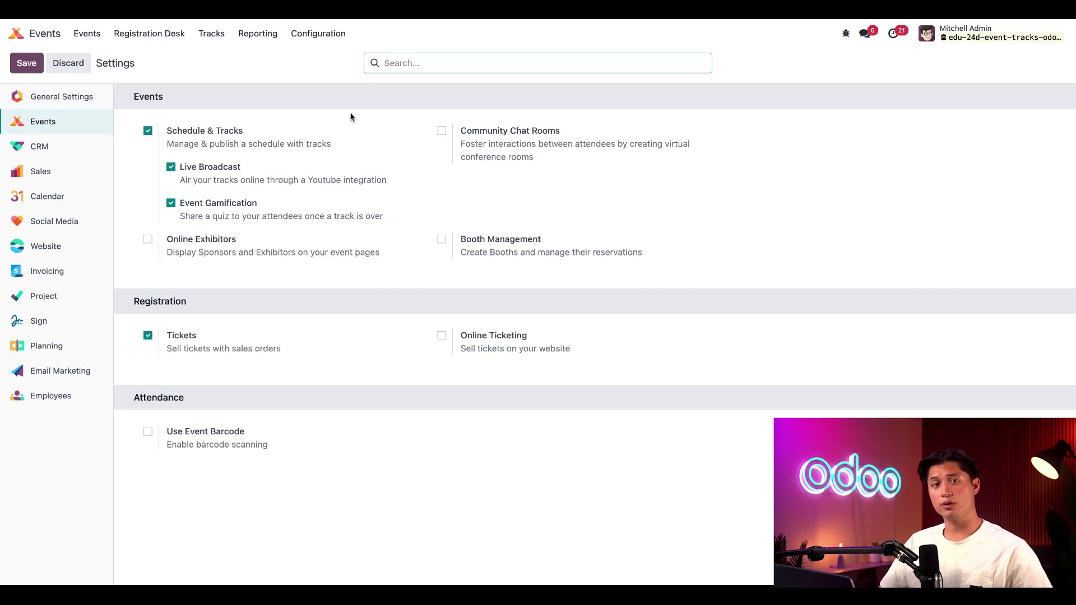
left_click(392, 62)
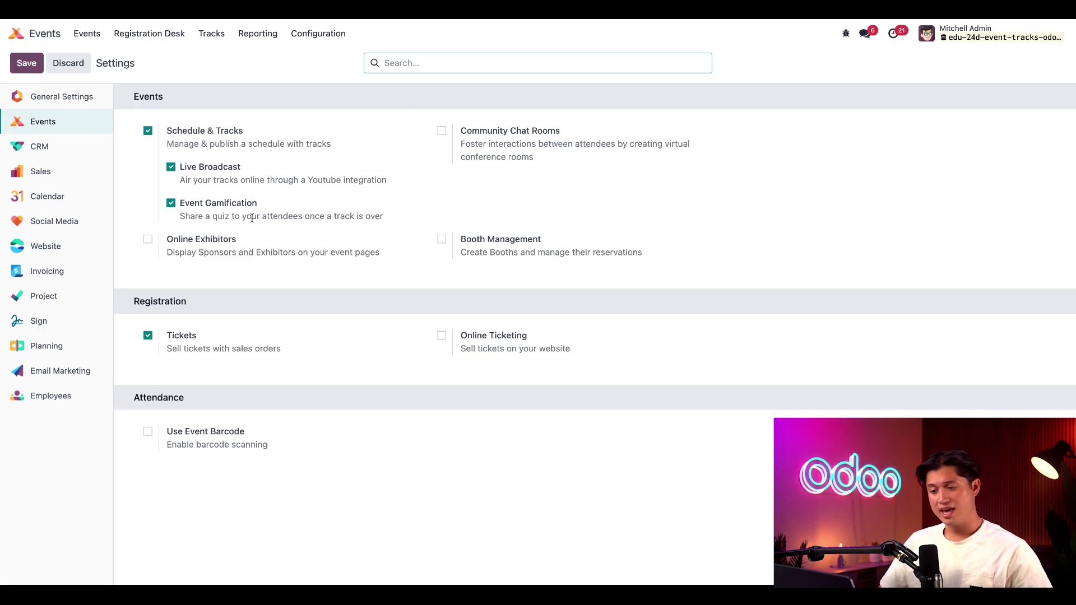
mouse_move(385, 212)
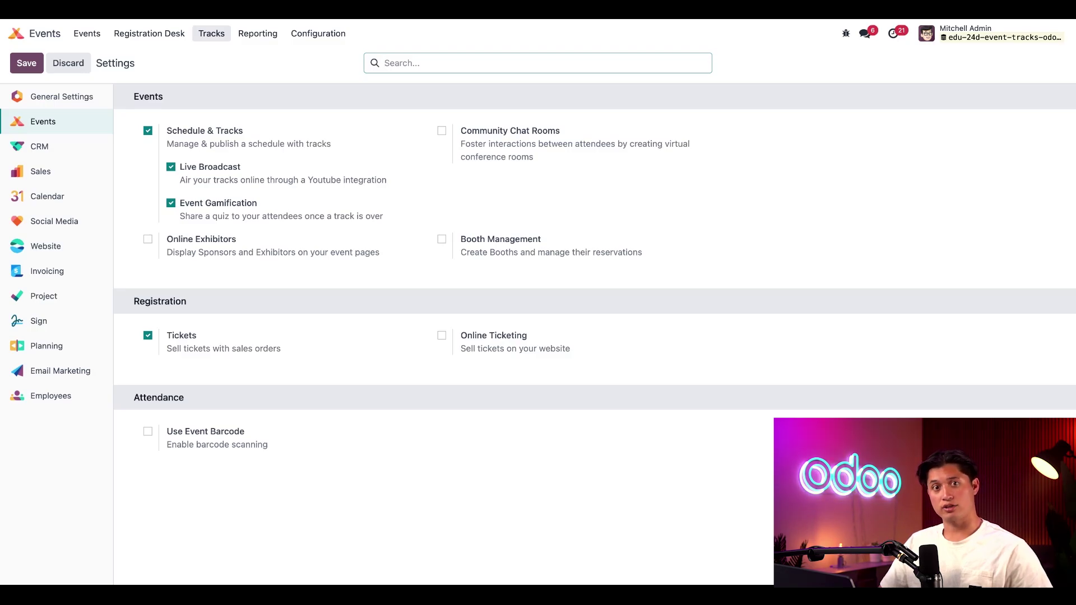
Step: Inspect an existing Theatre track, then return to the Event Tracks board grouped by location
left_click(212, 33)
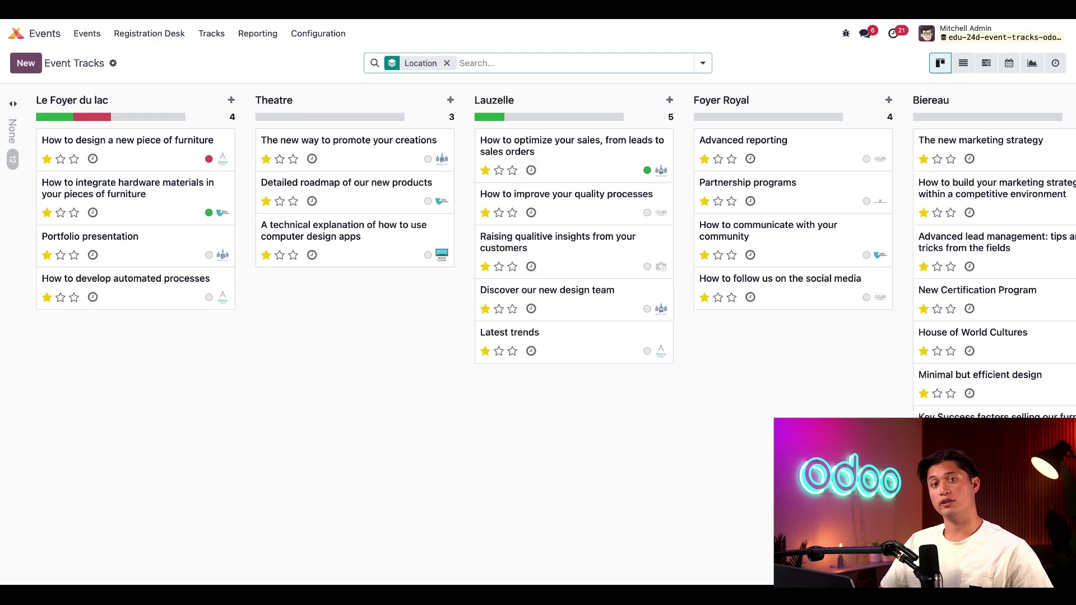
left_click(360, 241)
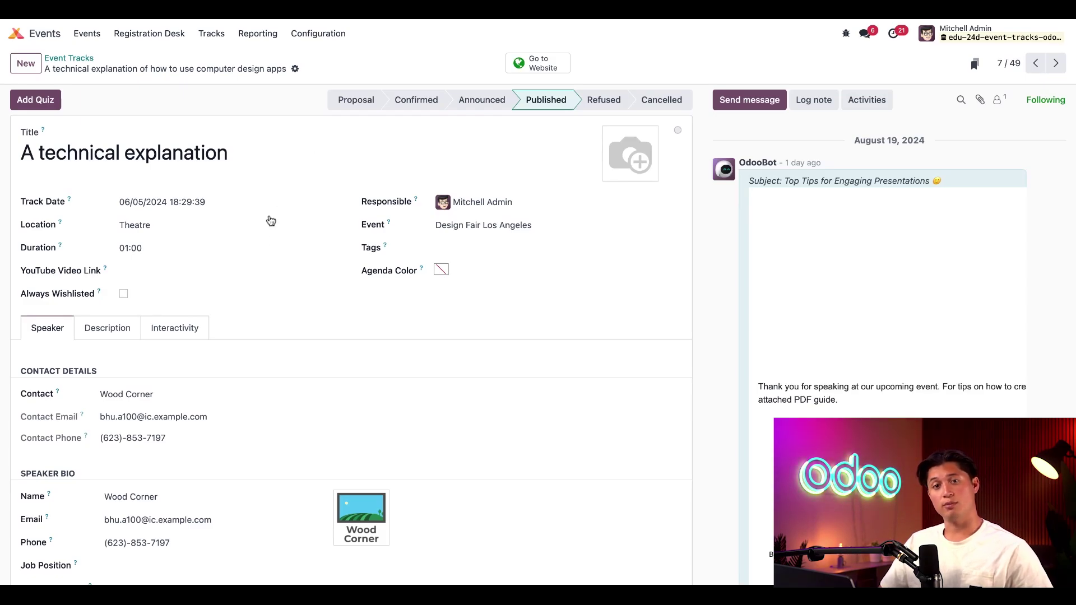
left_click(73, 59)
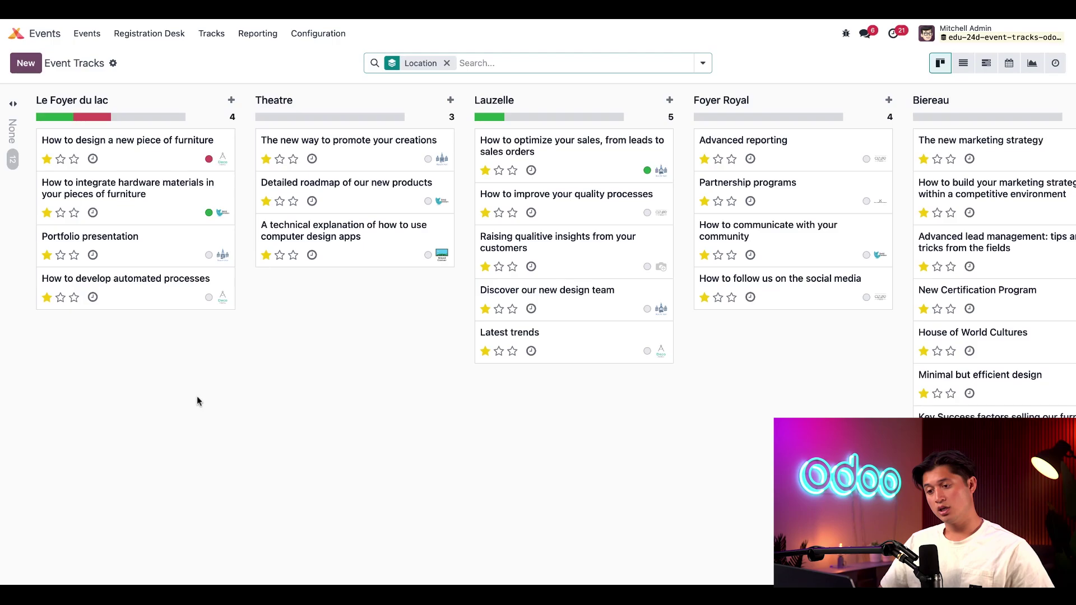
Step: Open the Design Fair Los Angeles event and view its tracks by stage
left_click(82, 33)
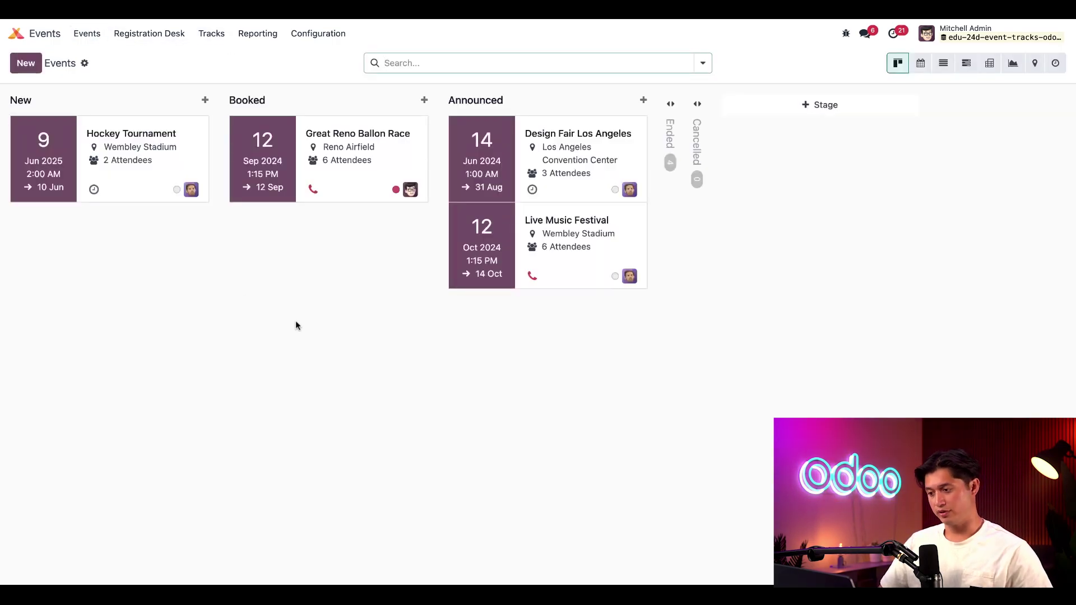
left_click(587, 152)
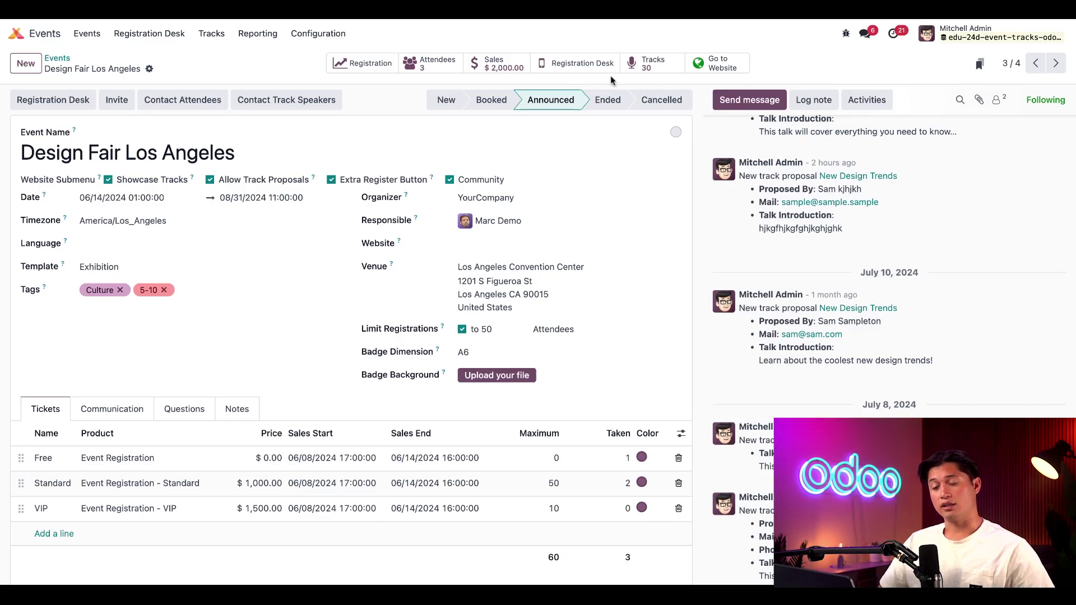
left_click(649, 68)
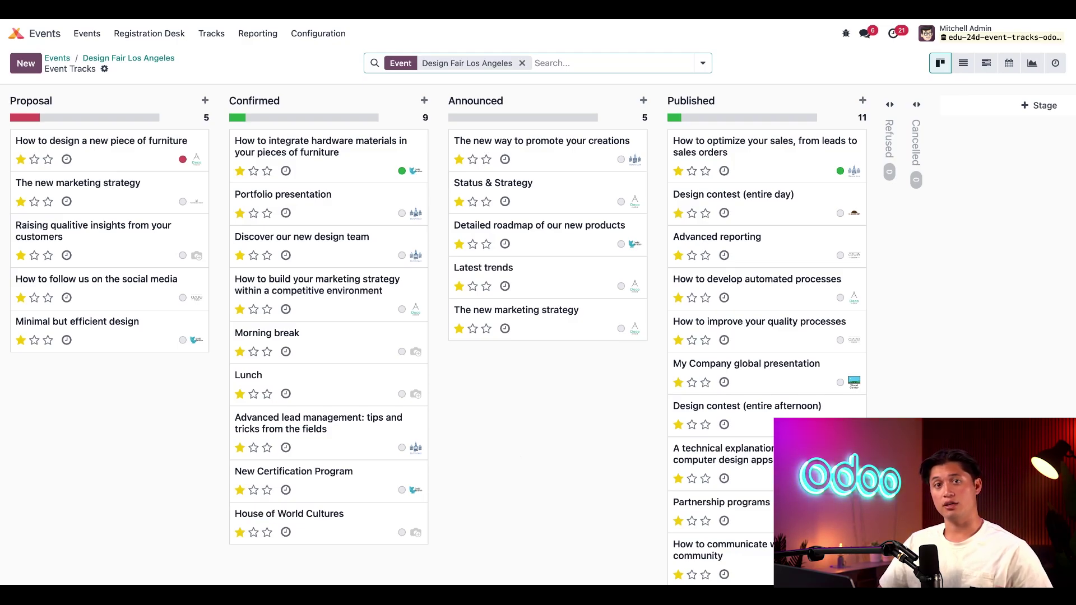
Step: Create a track titled 'Inspiring Business Talks' with track date 08/27/2024 11:00:00
left_click(26, 62)
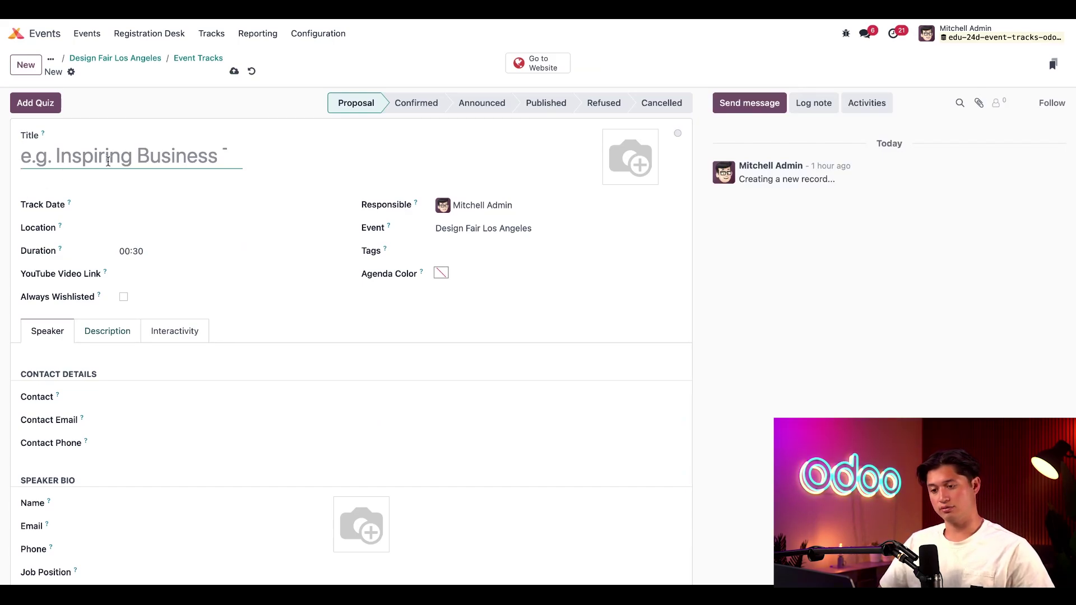
type("Inspiring")
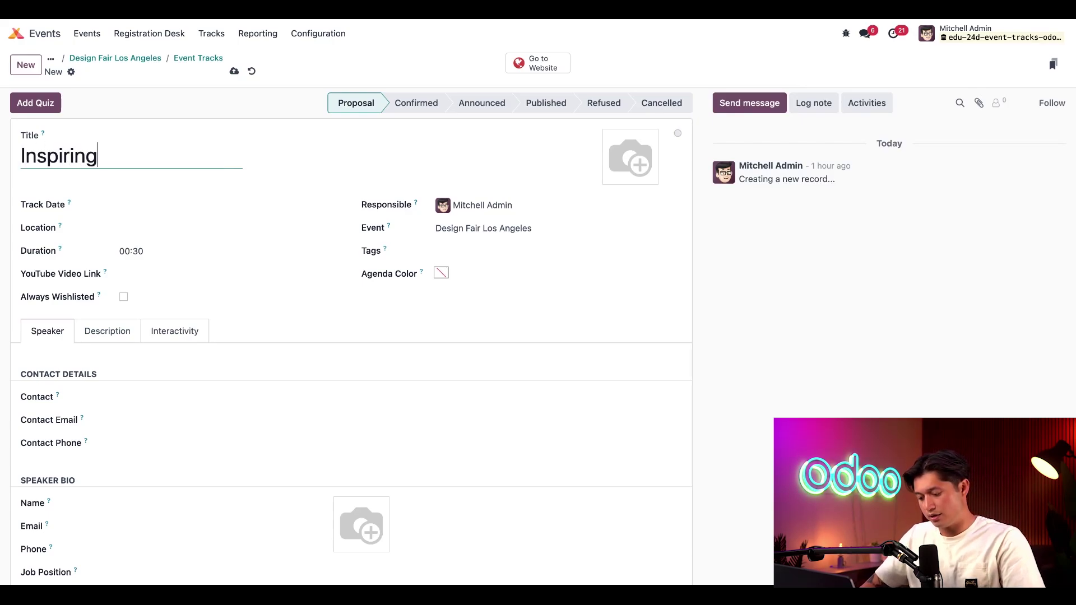
type(" Business Talks")
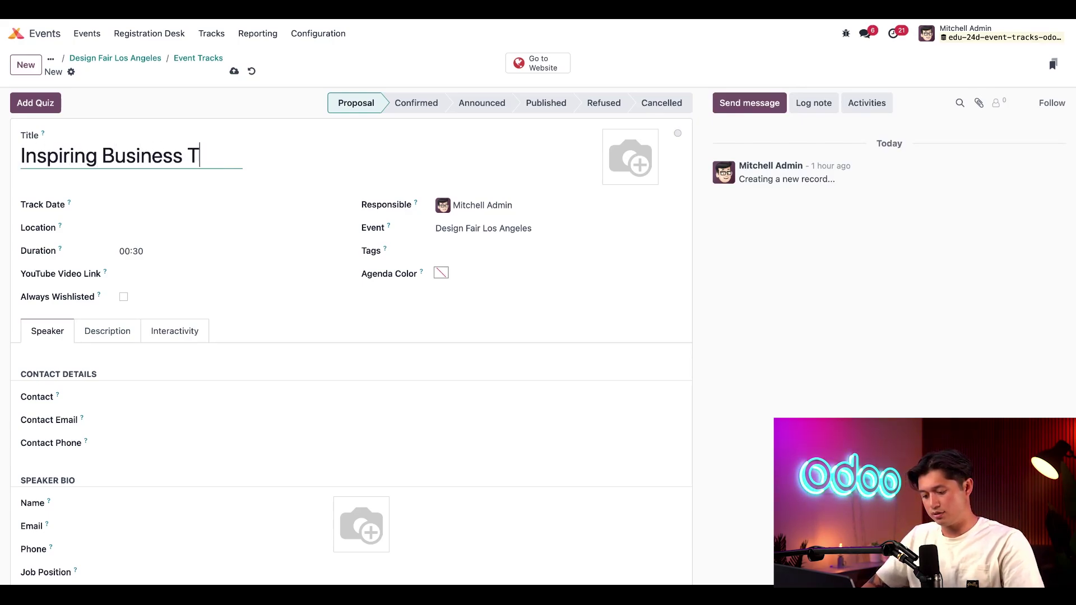
left_click(103, 182)
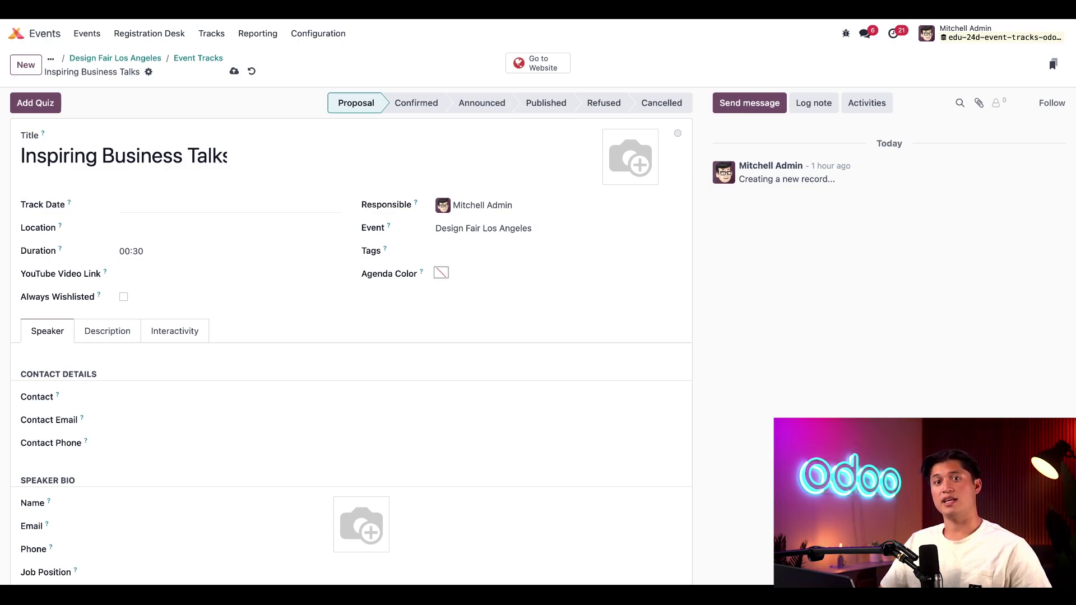
left_click(224, 206)
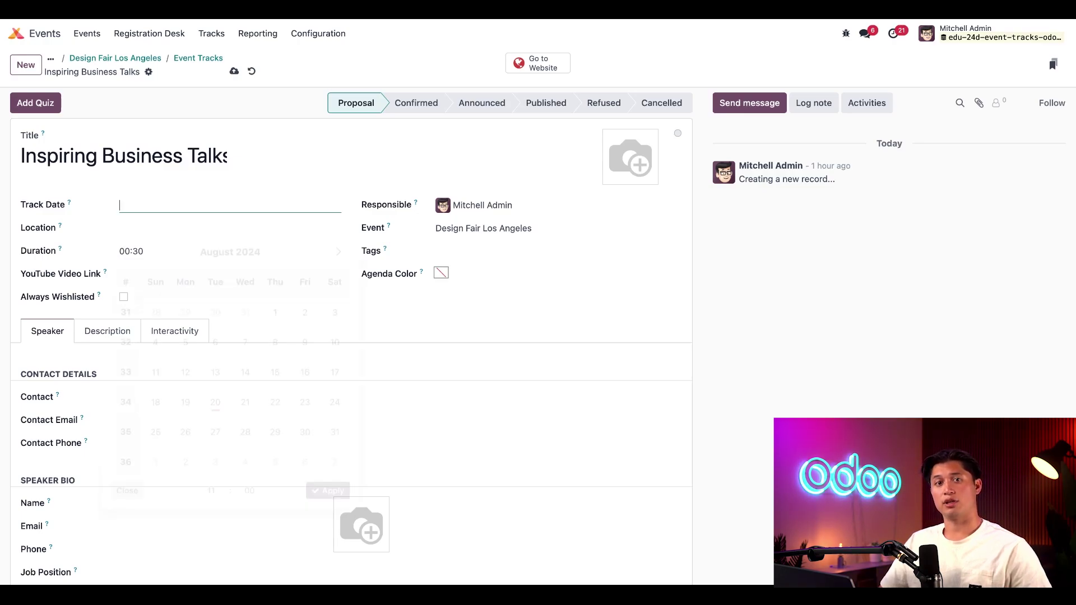
left_click(221, 420)
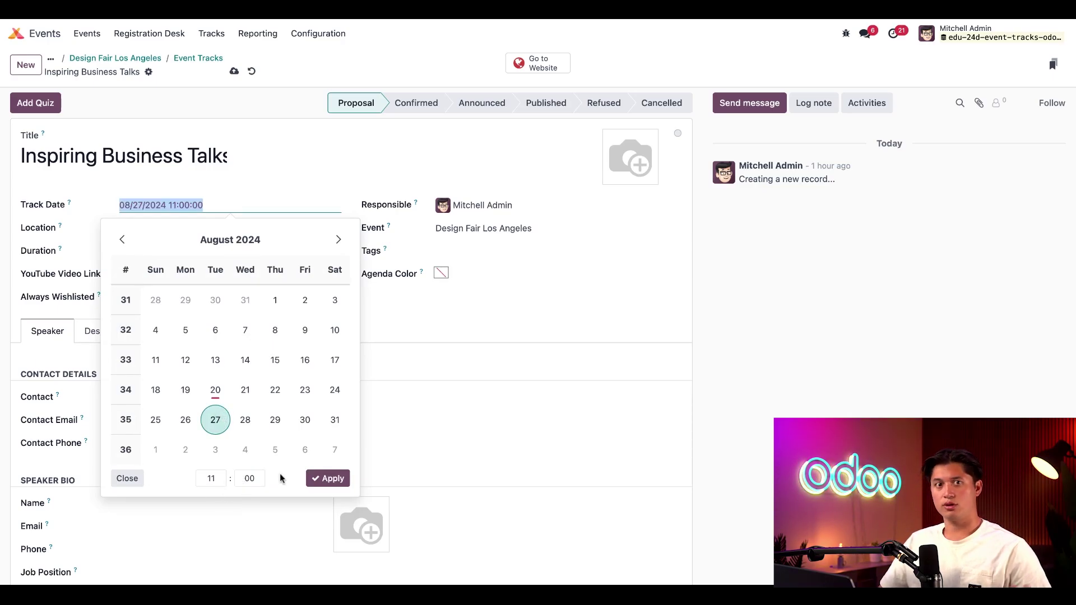
left_click(326, 480)
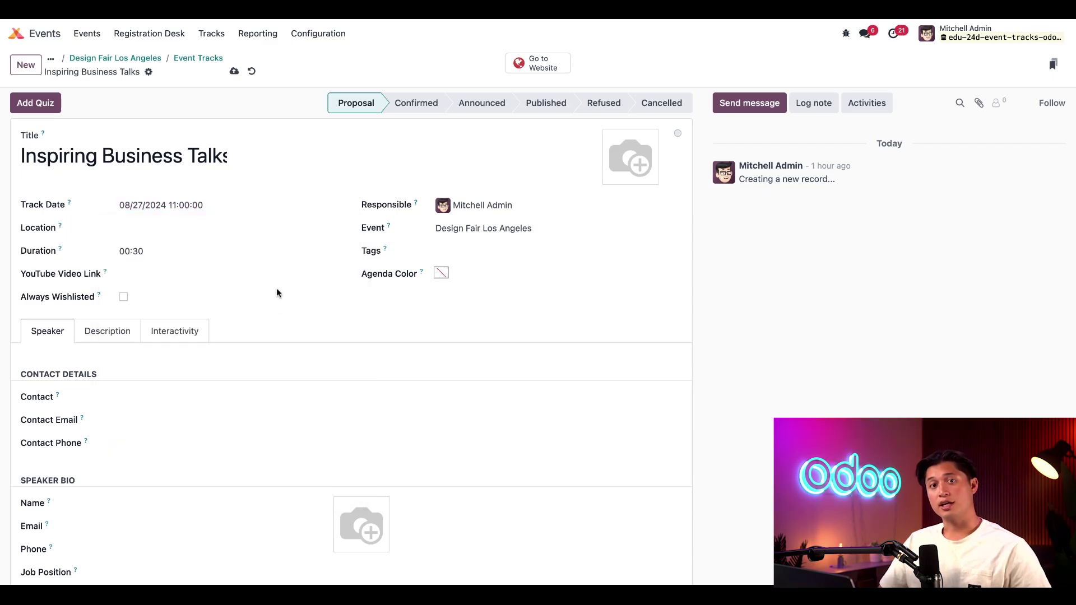
left_click(159, 225)
left_click(159, 262)
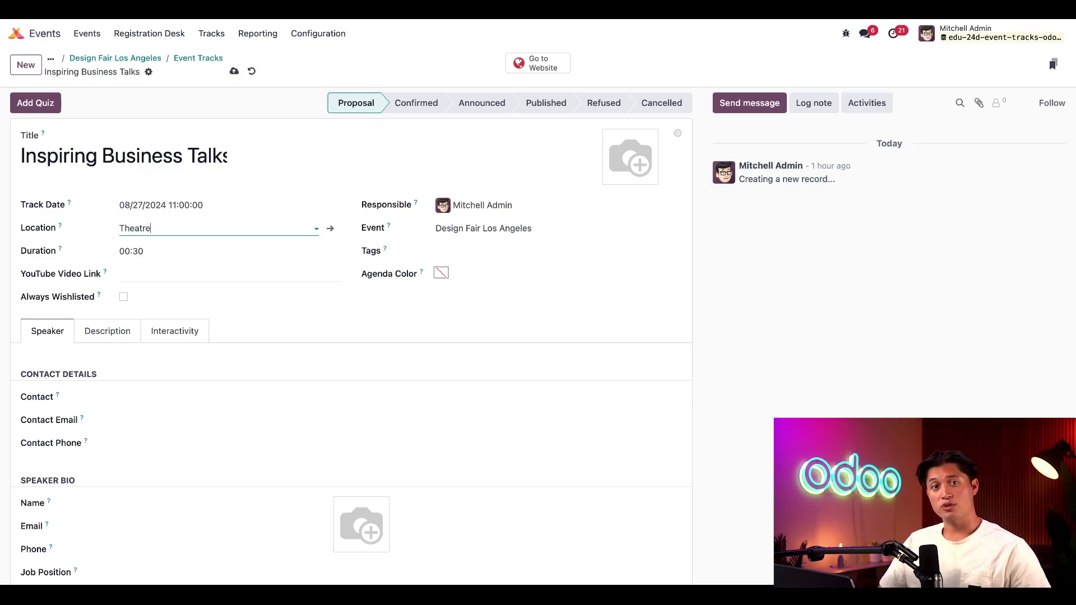
left_click(123, 297)
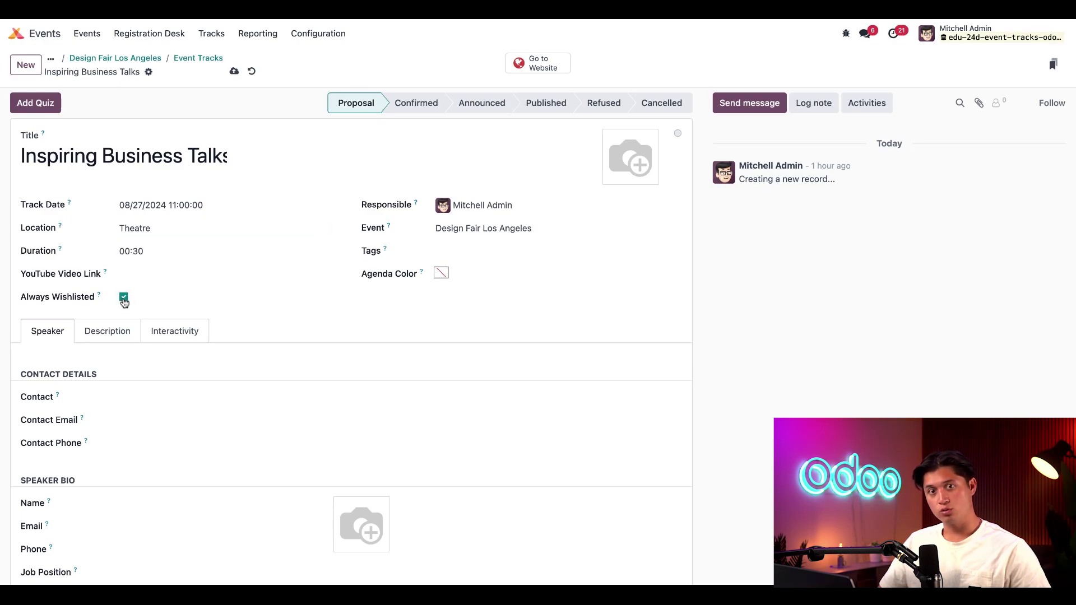
left_click(502, 212)
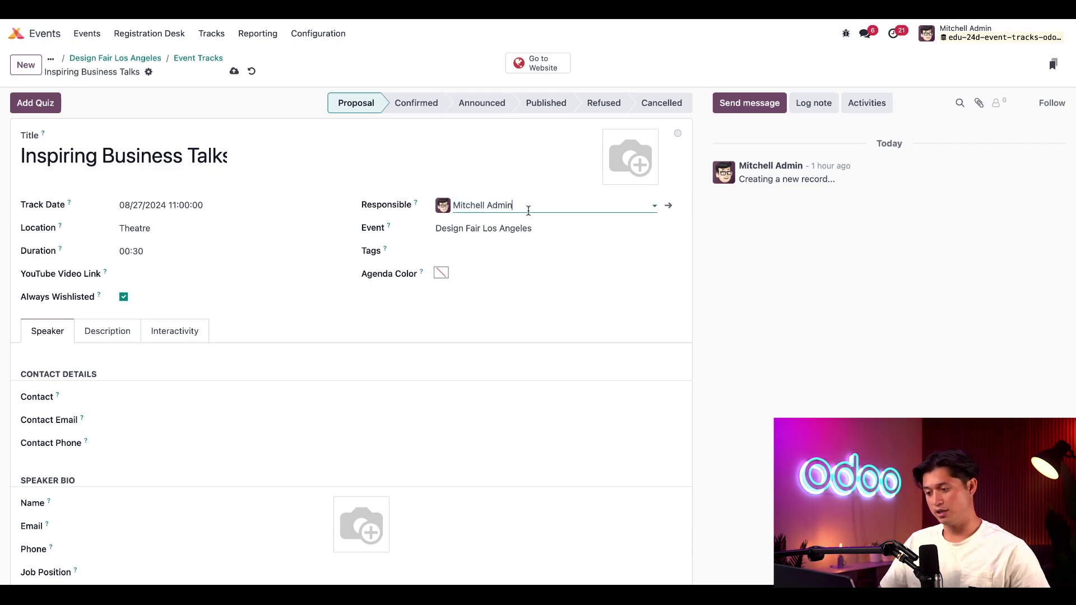
left_click(416, 162)
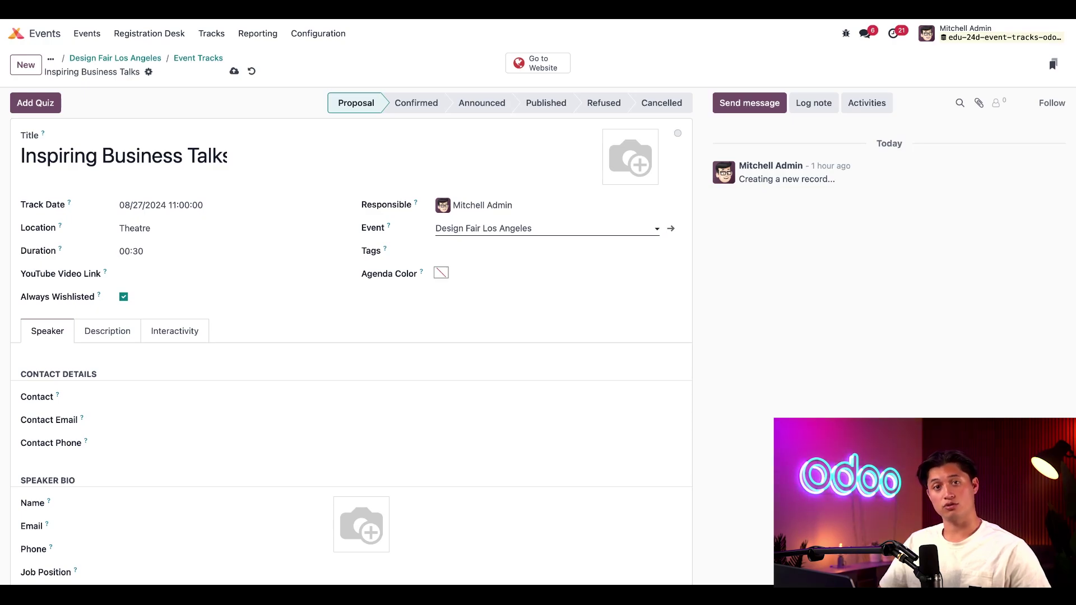
Step: Add the Consumers and Research tags to the track
left_click(499, 250)
left_click(477, 273)
left_click(567, 253)
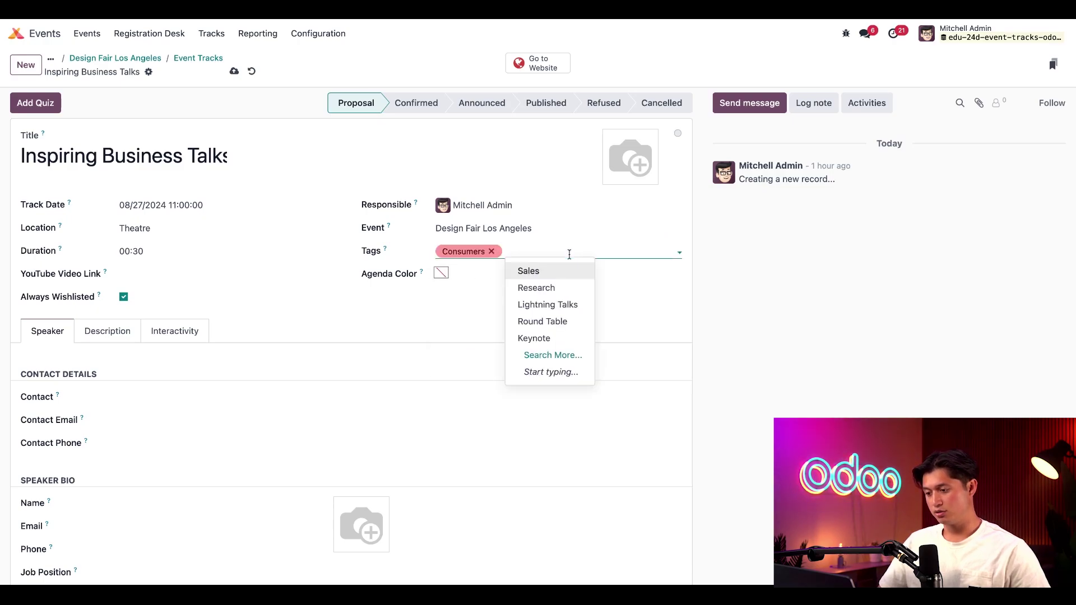
left_click(561, 291)
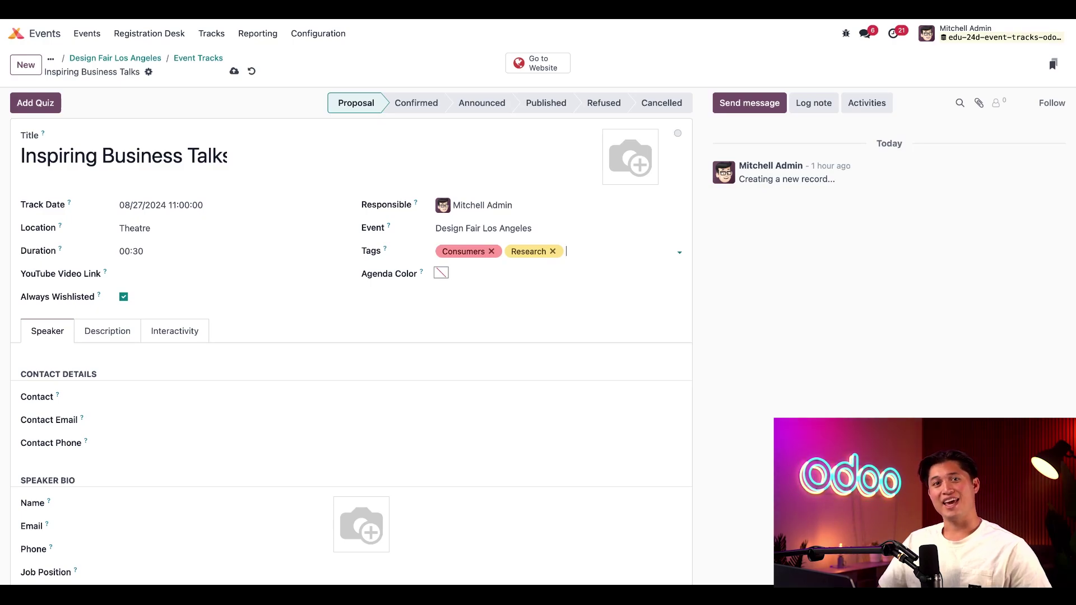
Step: Set the track's agenda colour to light blue
left_click(441, 273)
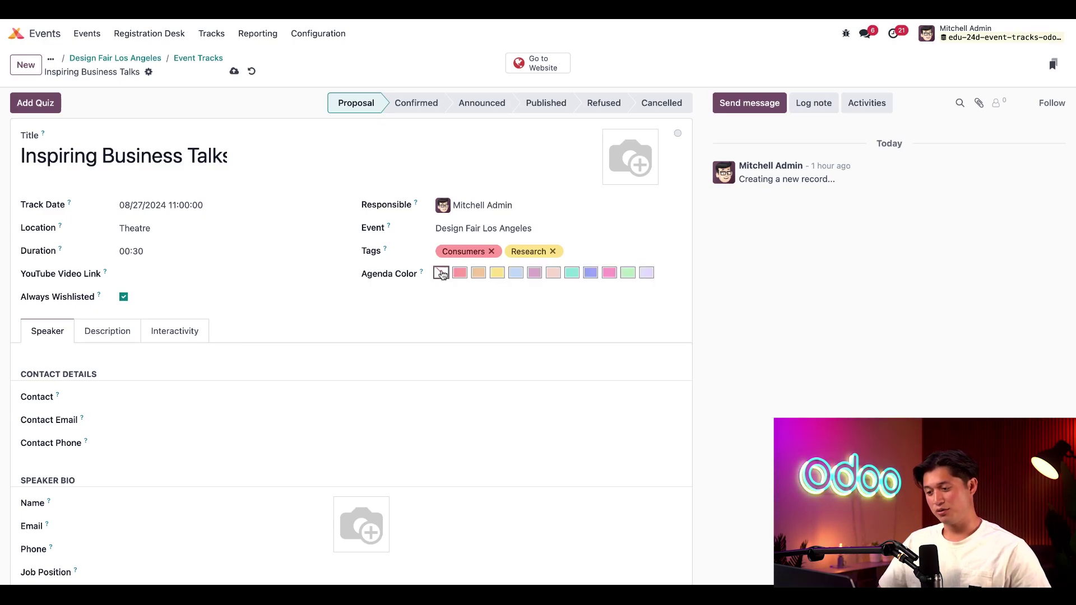
left_click(514, 273)
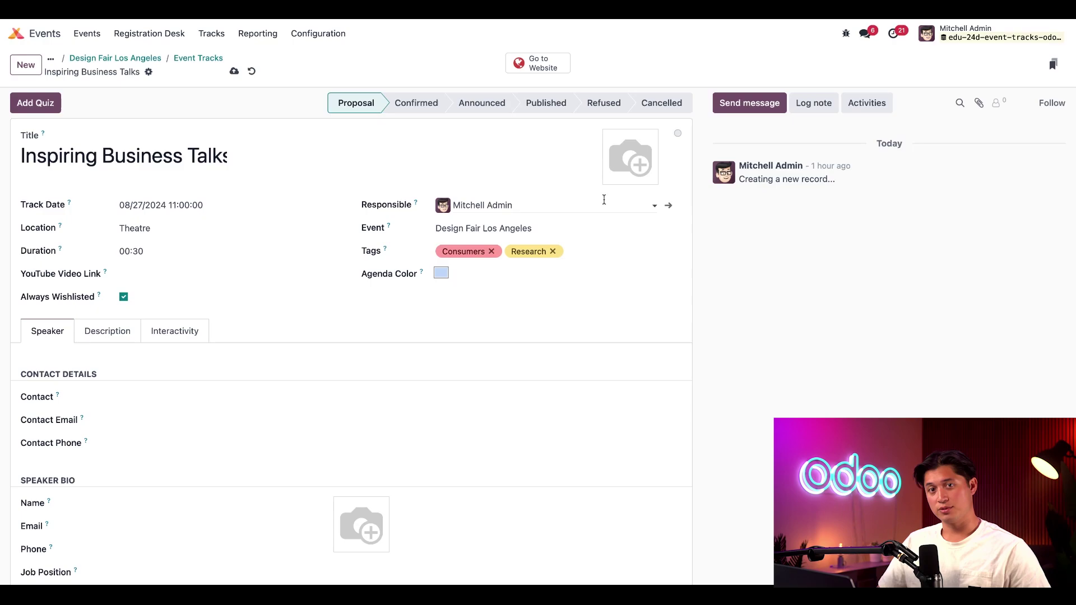
mouse_move(643, 156)
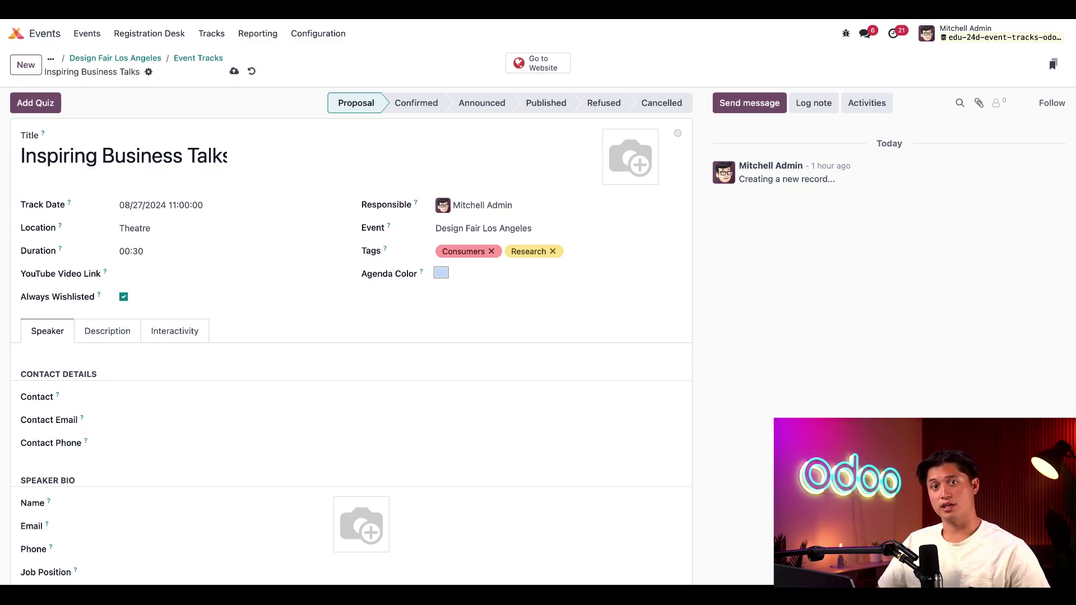
Step: Set Azure Interior as contact and add the description 'This talk will cover everything you need to know...'
left_click(214, 394)
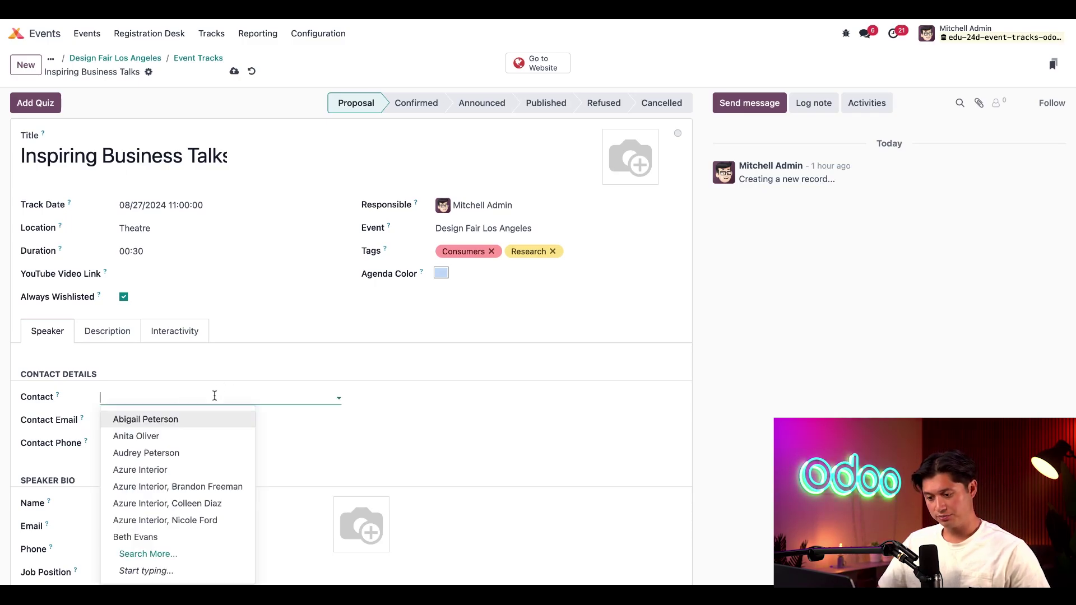
left_click(212, 485)
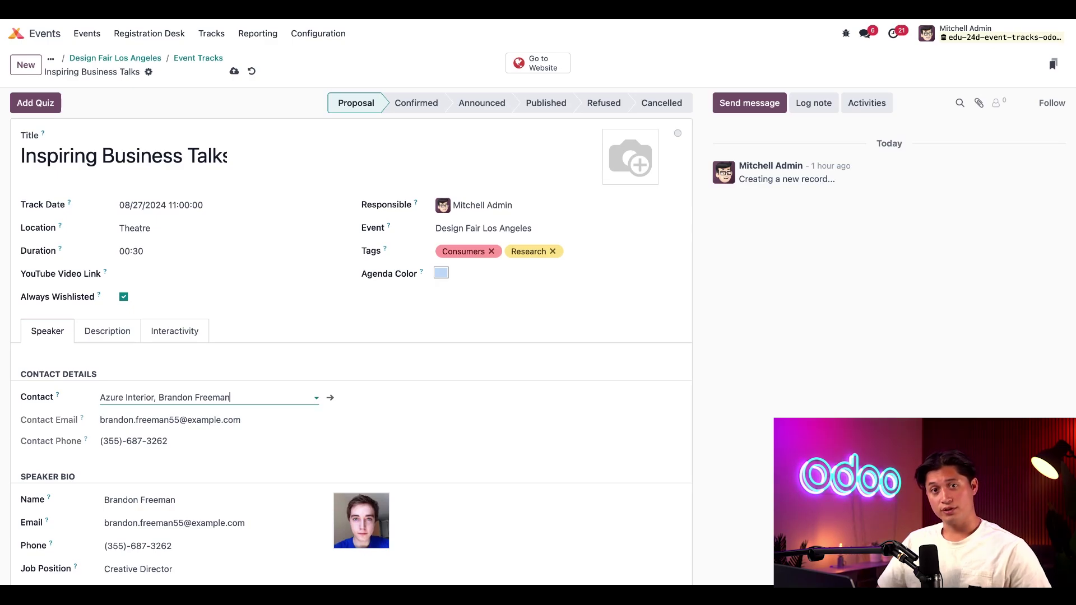
scroll(342, 440, "down", 1)
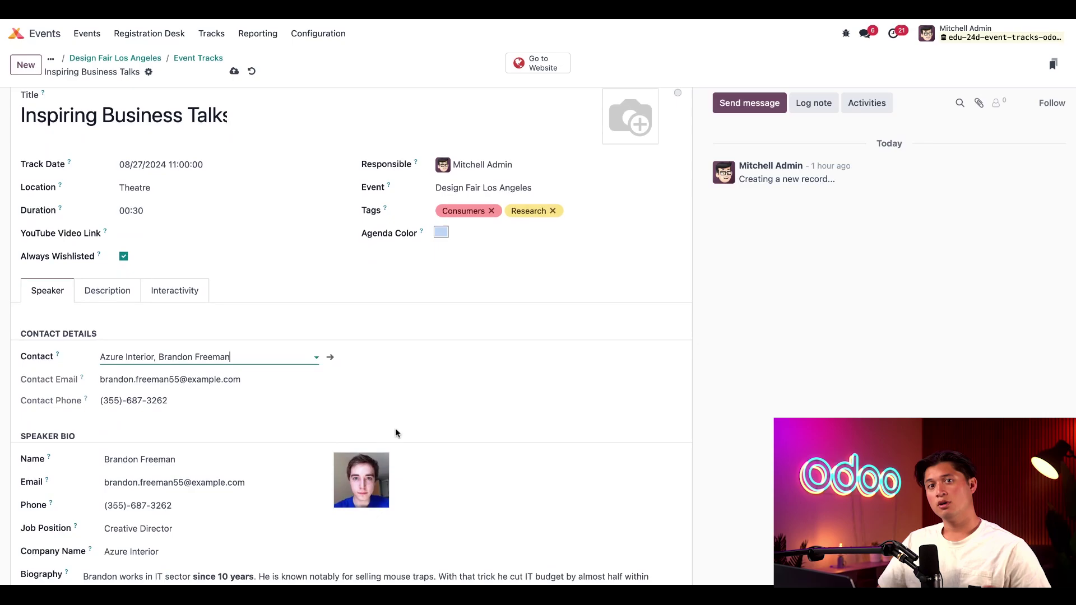
left_click(129, 296)
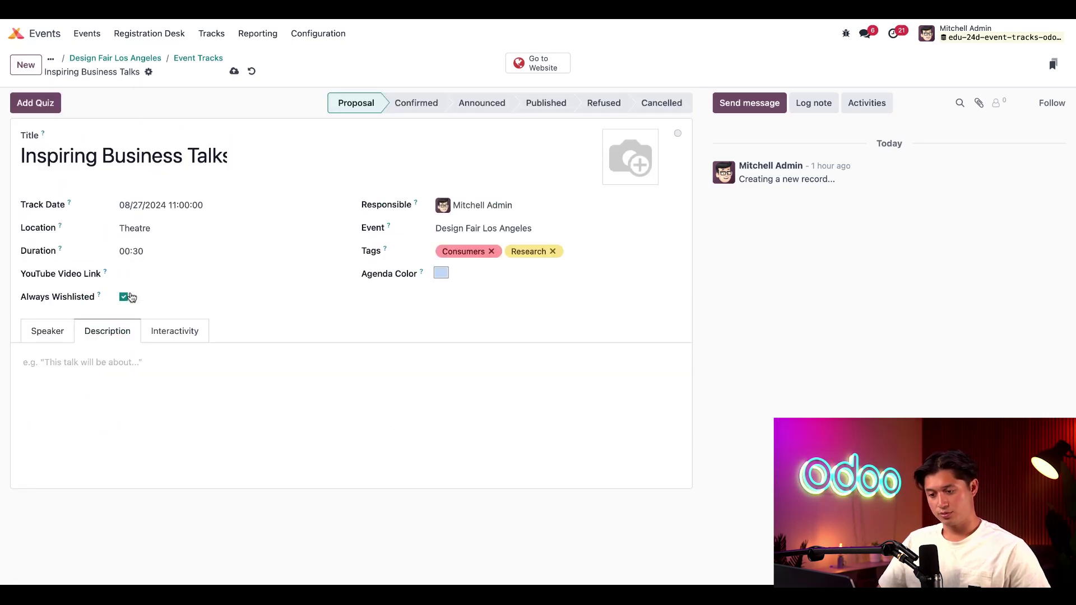
left_click(213, 421)
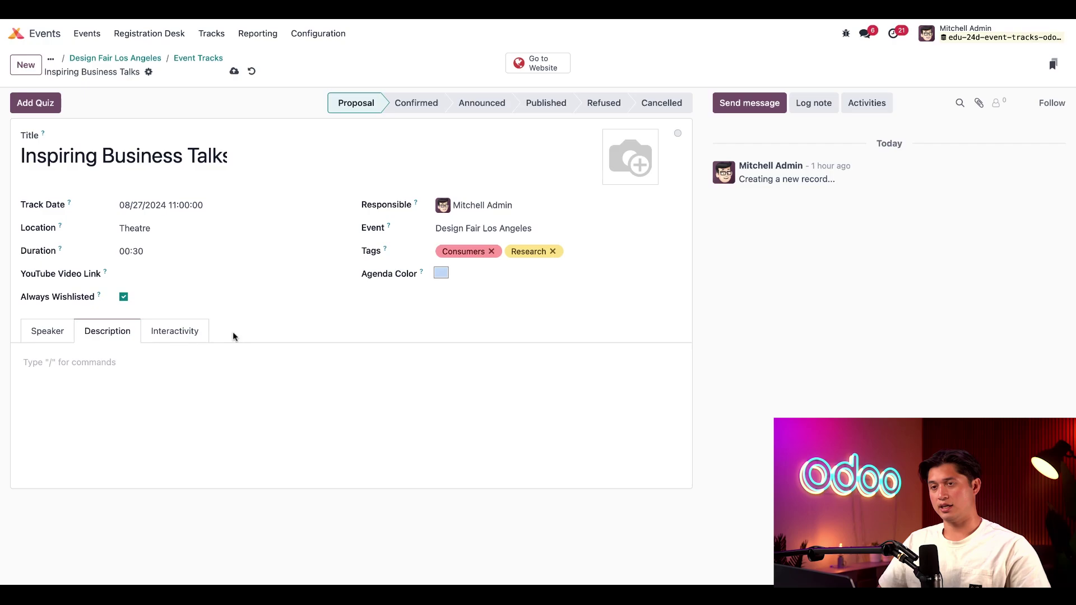
type("This talk will cover everything you need to know...")
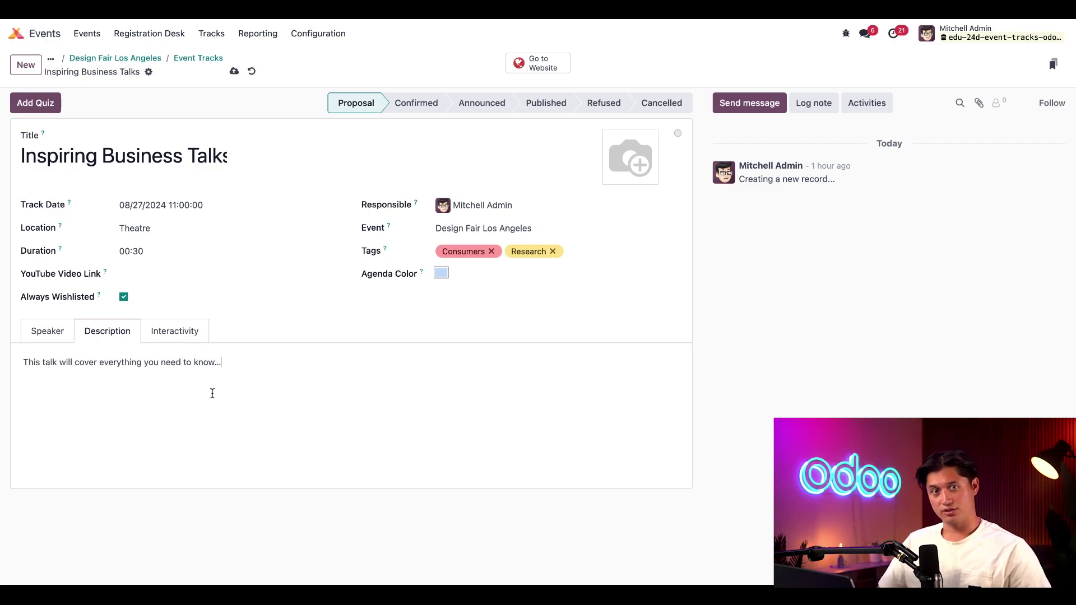
Step: On the Interactivity options, toggle Magic Button on and back off, leaving it disabled
left_click(179, 330)
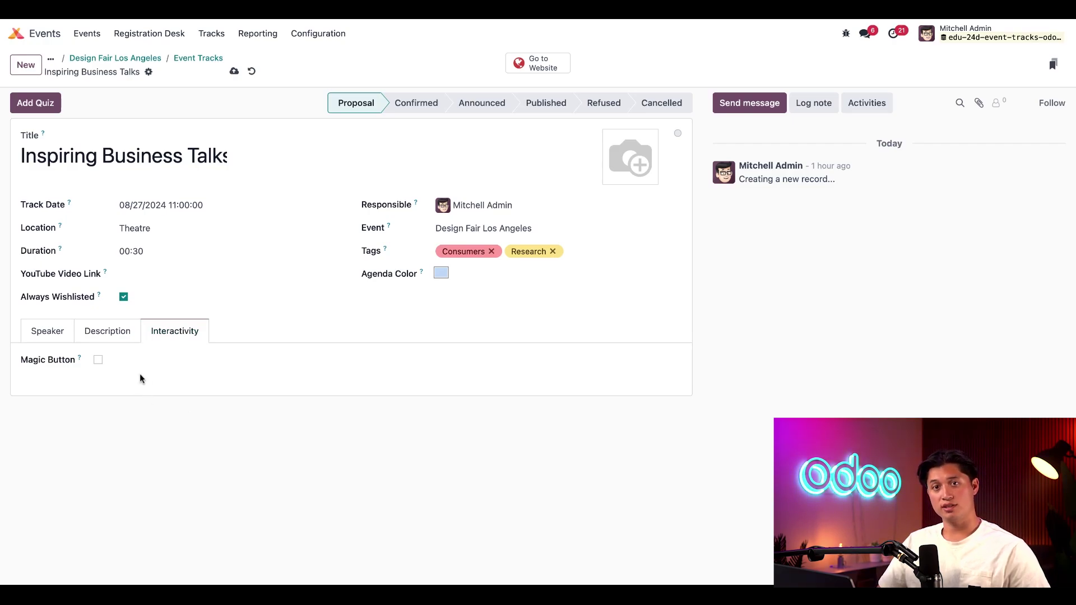
left_click(98, 362)
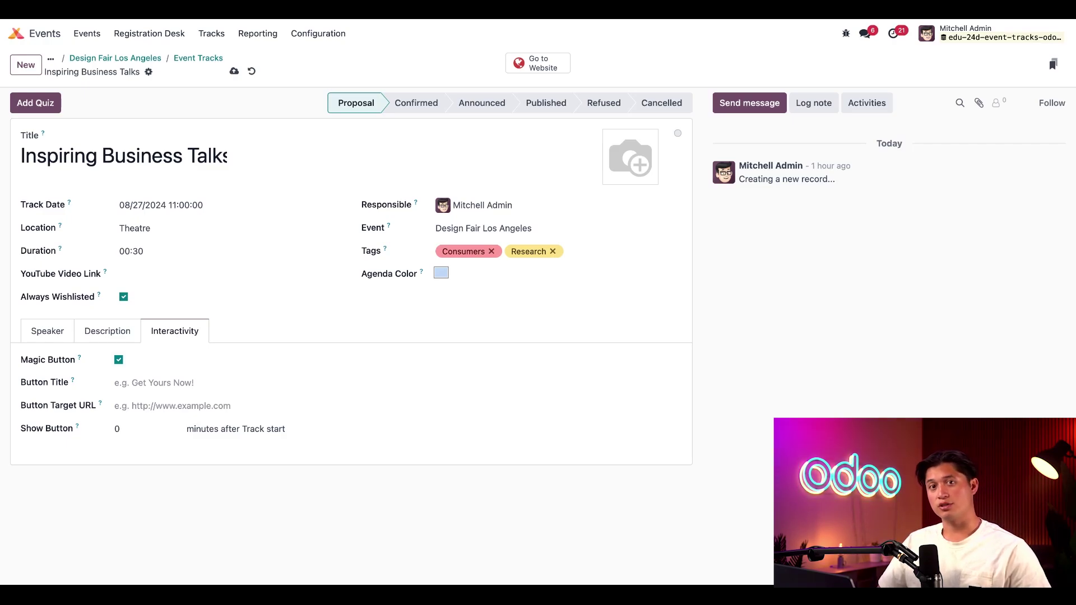
left_click(119, 360)
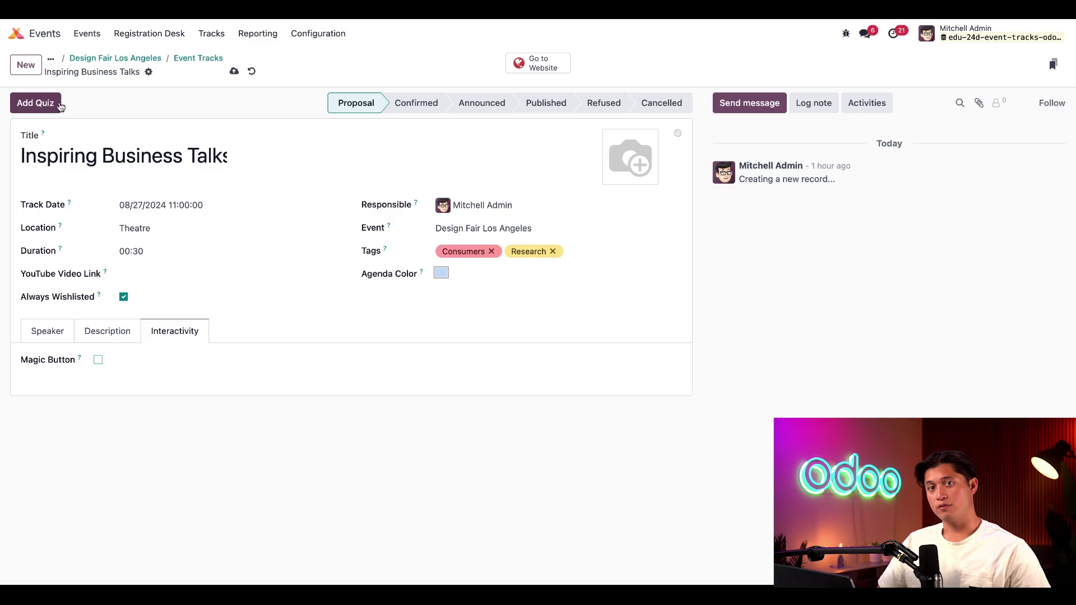
Step: Open the Add Quiz form, then return to the Inspiring Business Talks track without creating one
left_click(46, 104)
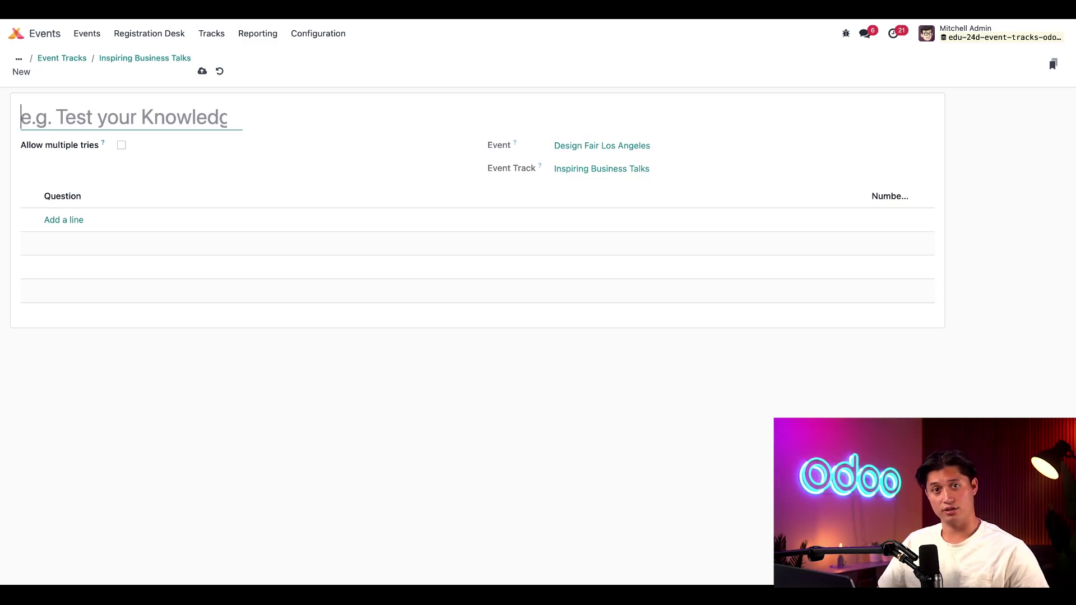
left_click(98, 58)
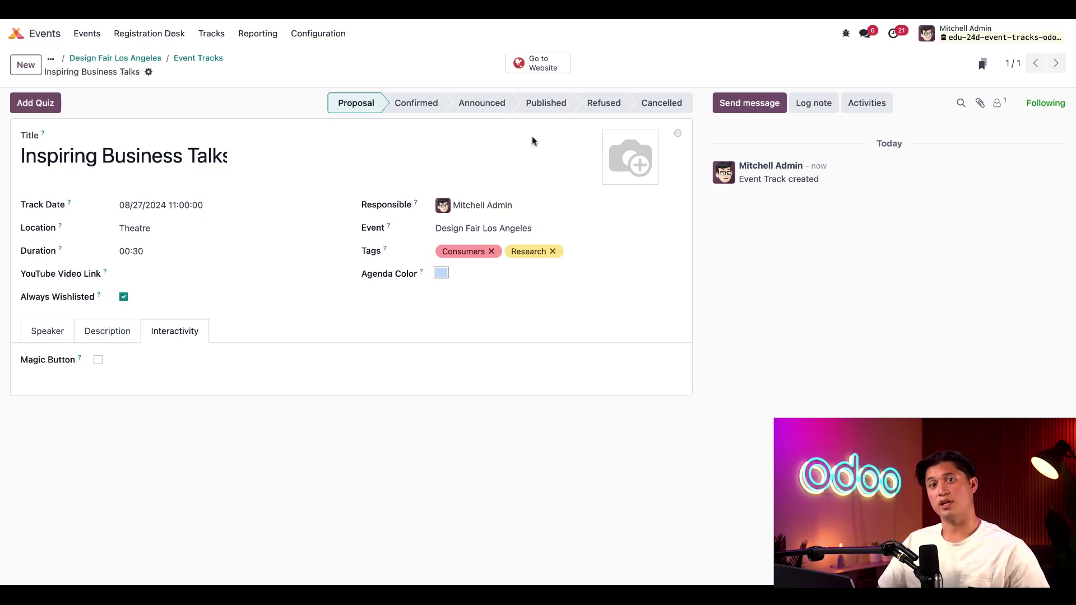
Step: Change the Inspiring Business Talks stage from Proposal to Published using the stage bar
left_click(559, 108)
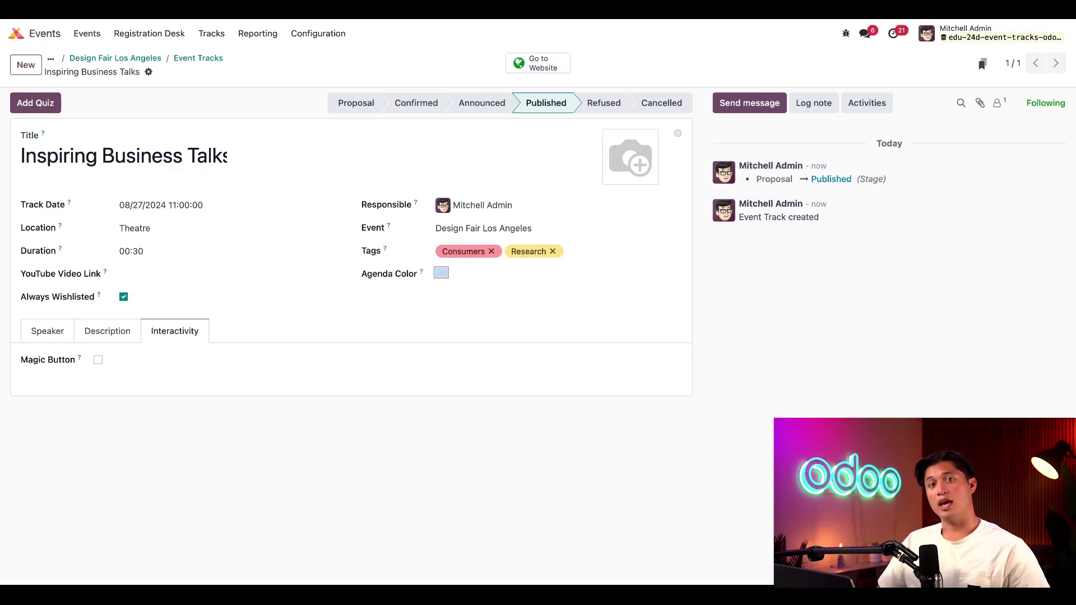
Step: Use Go to Website to view the track's published public page
left_click(549, 68)
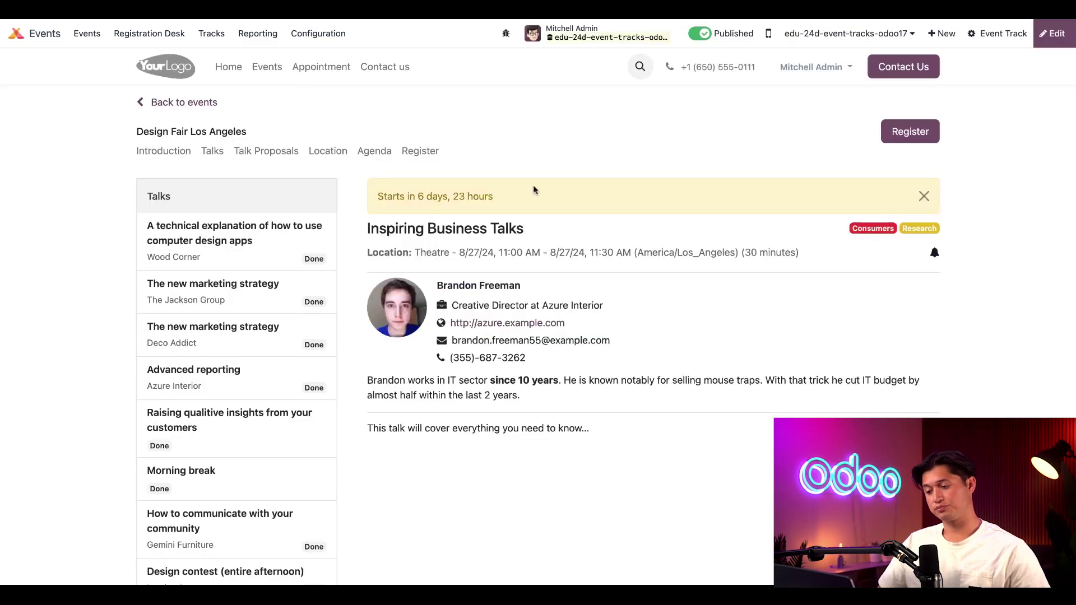